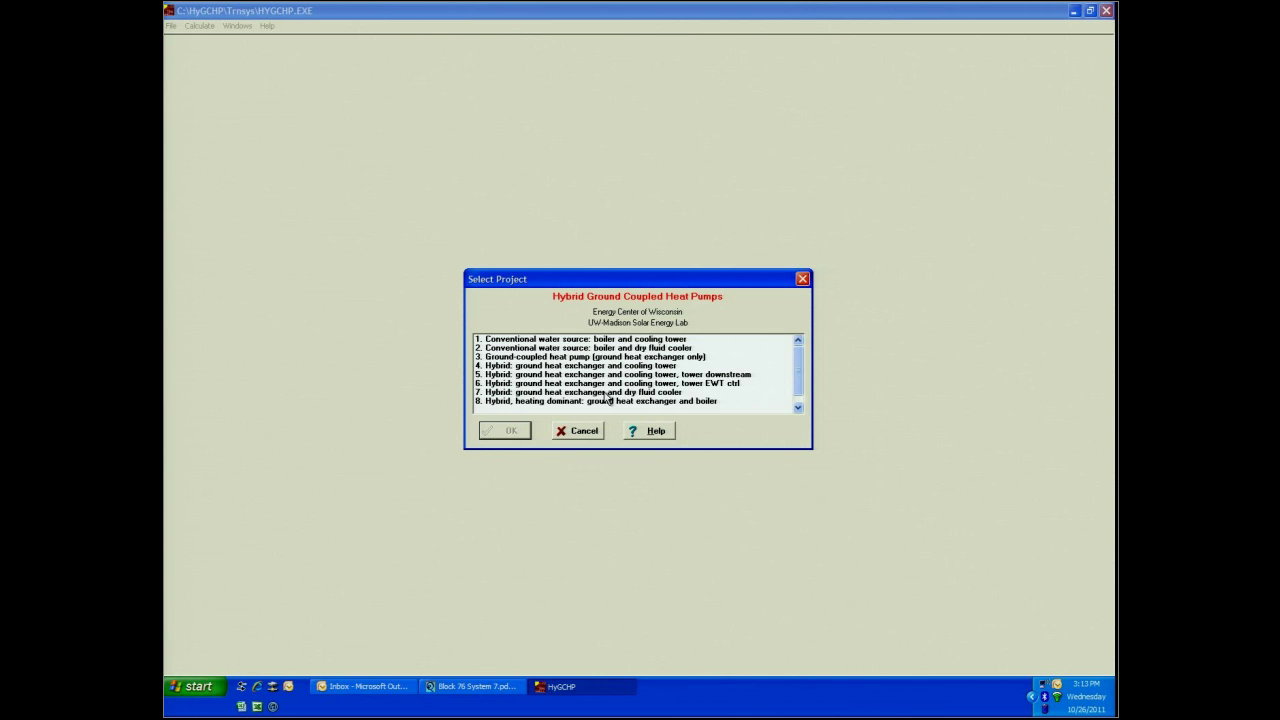
Step: Open the project "Hybrid: ground heat exchanger and cooling tower" and consult its instructions for new users
click(570, 365)
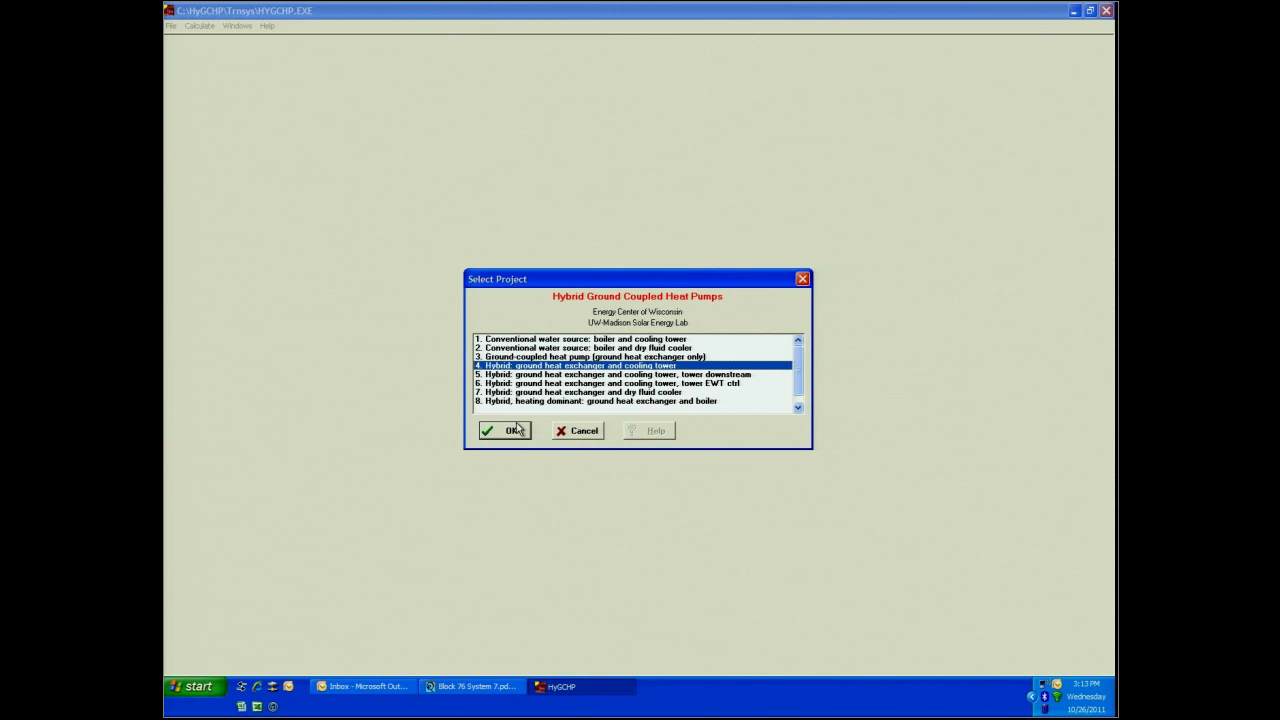
click(512, 430)
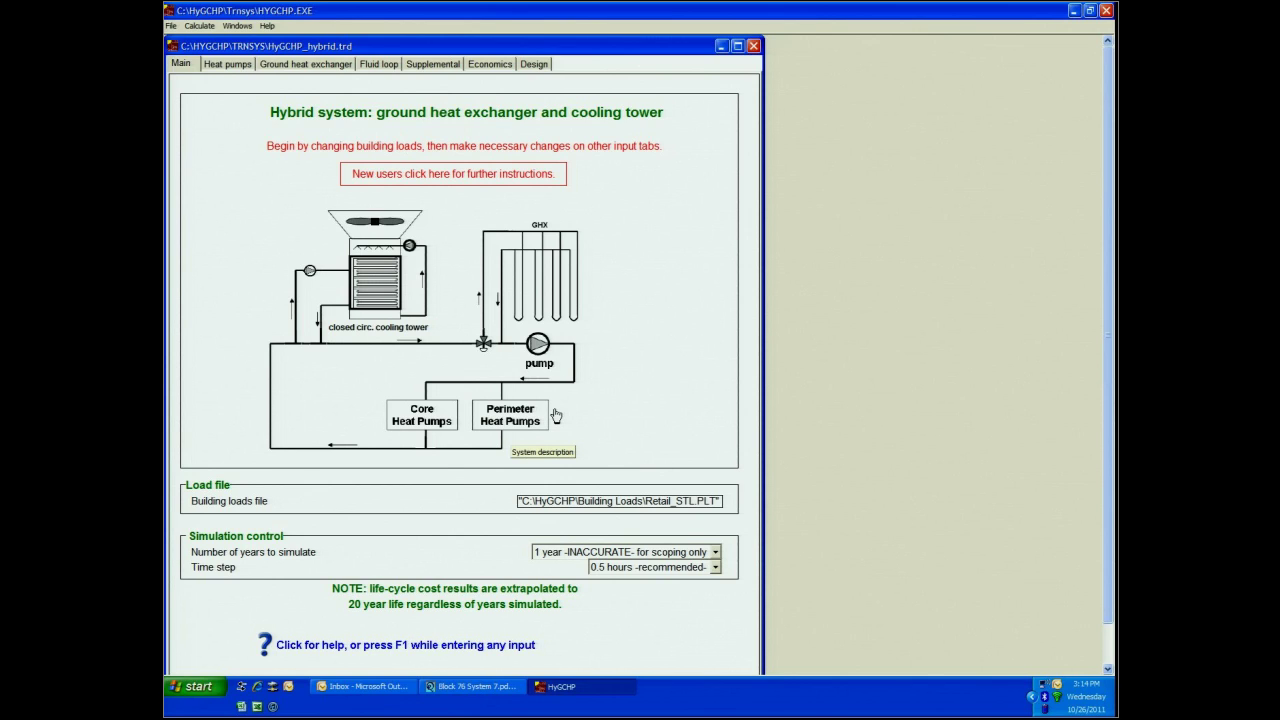
click(438, 176)
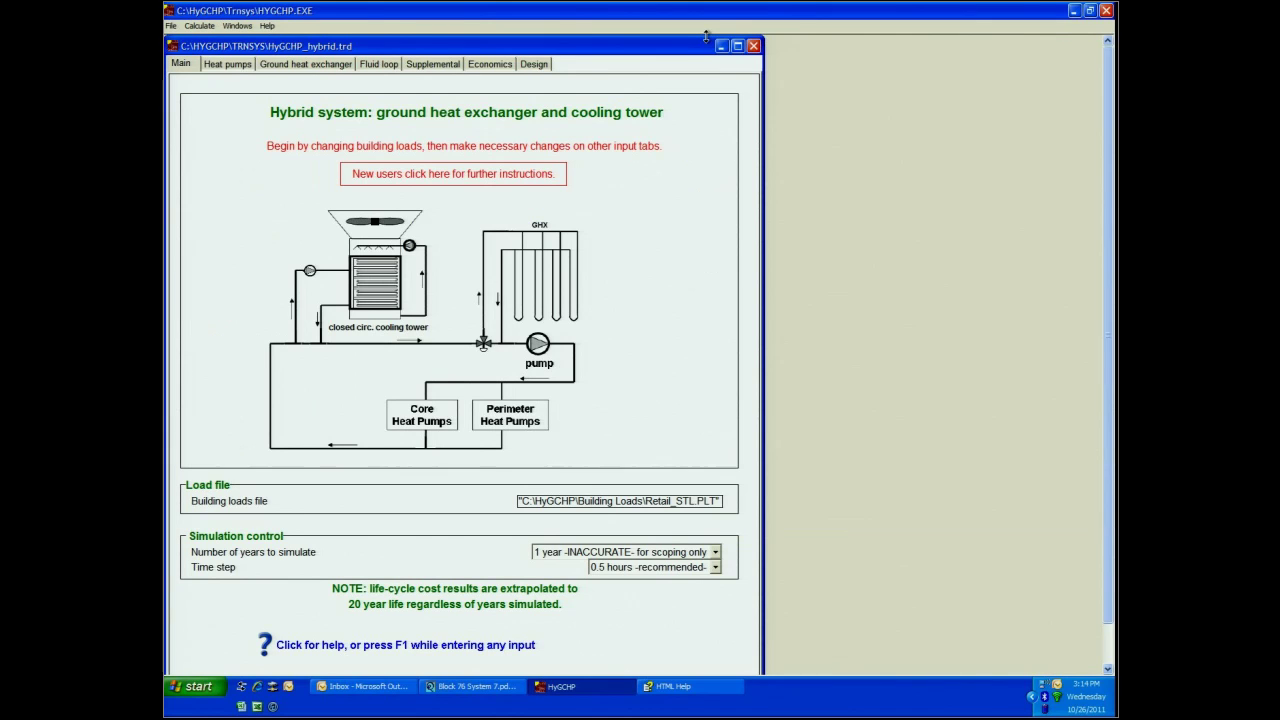
click(706, 37)
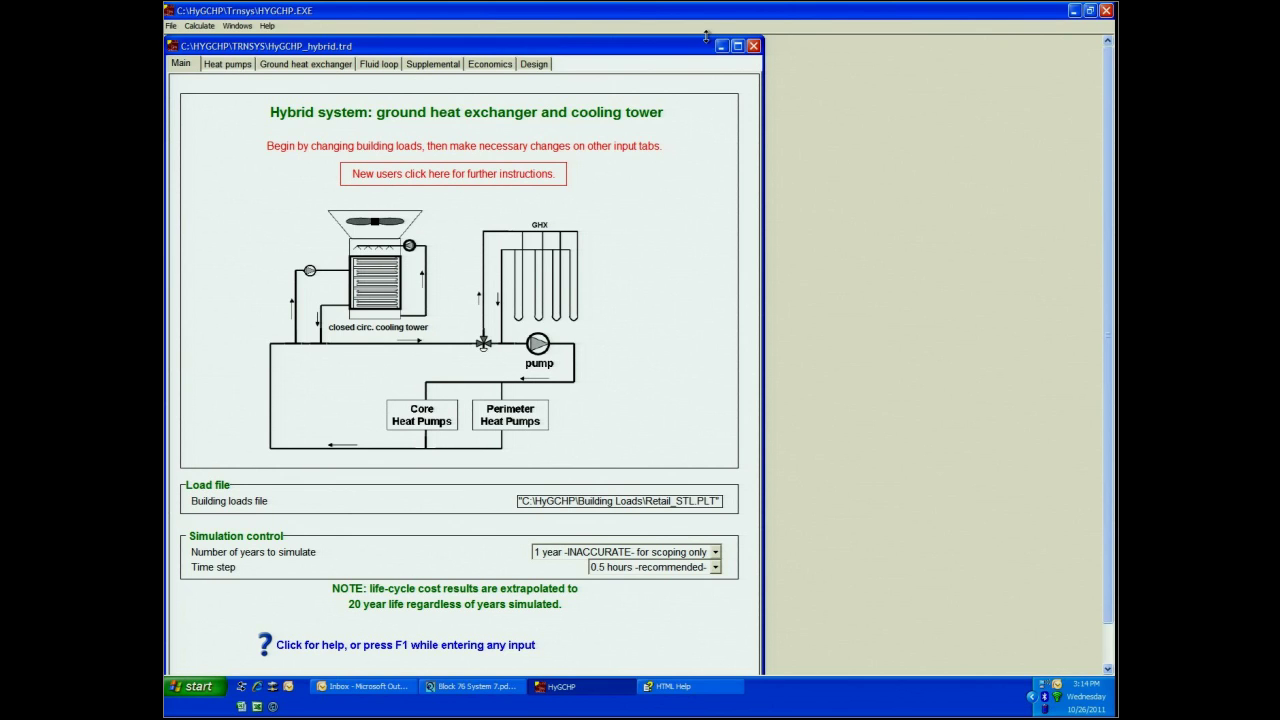
Step: Switch to eQUEST and examine the series selected in the Hourly Loads Block and OA conditions, plus the hourly results export option
key(alt+Tab)
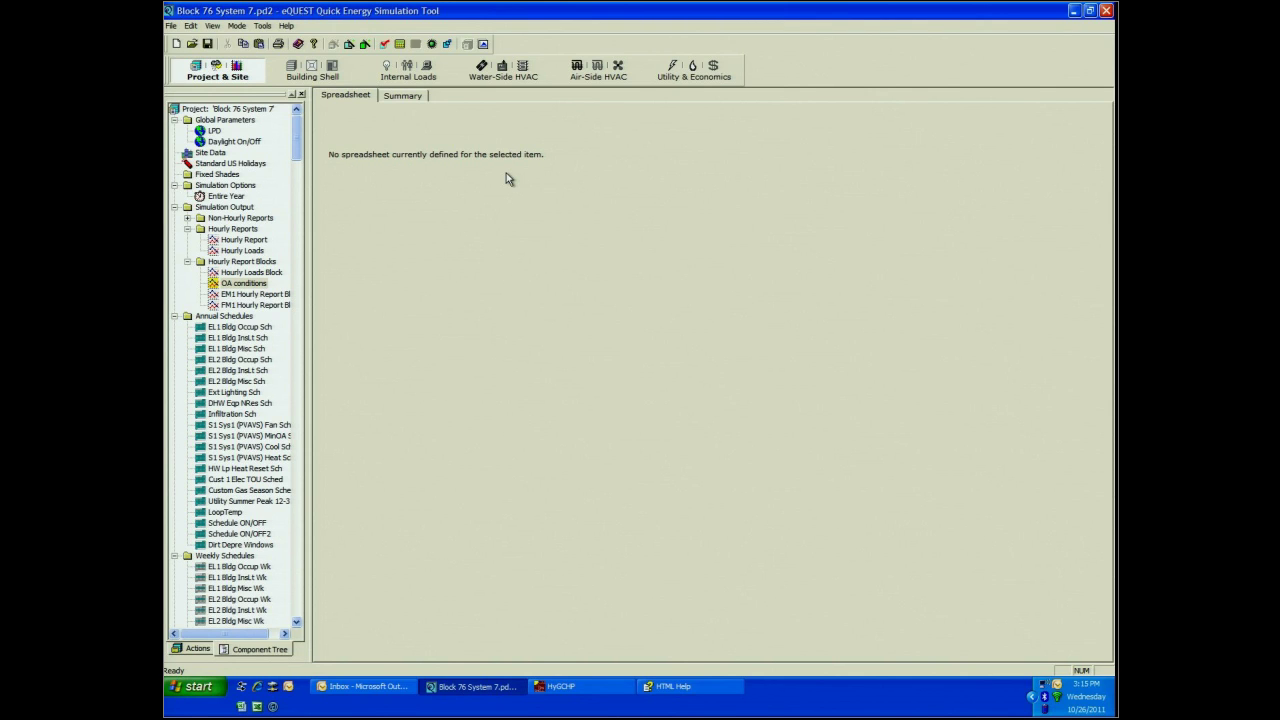
double_click(232, 272)
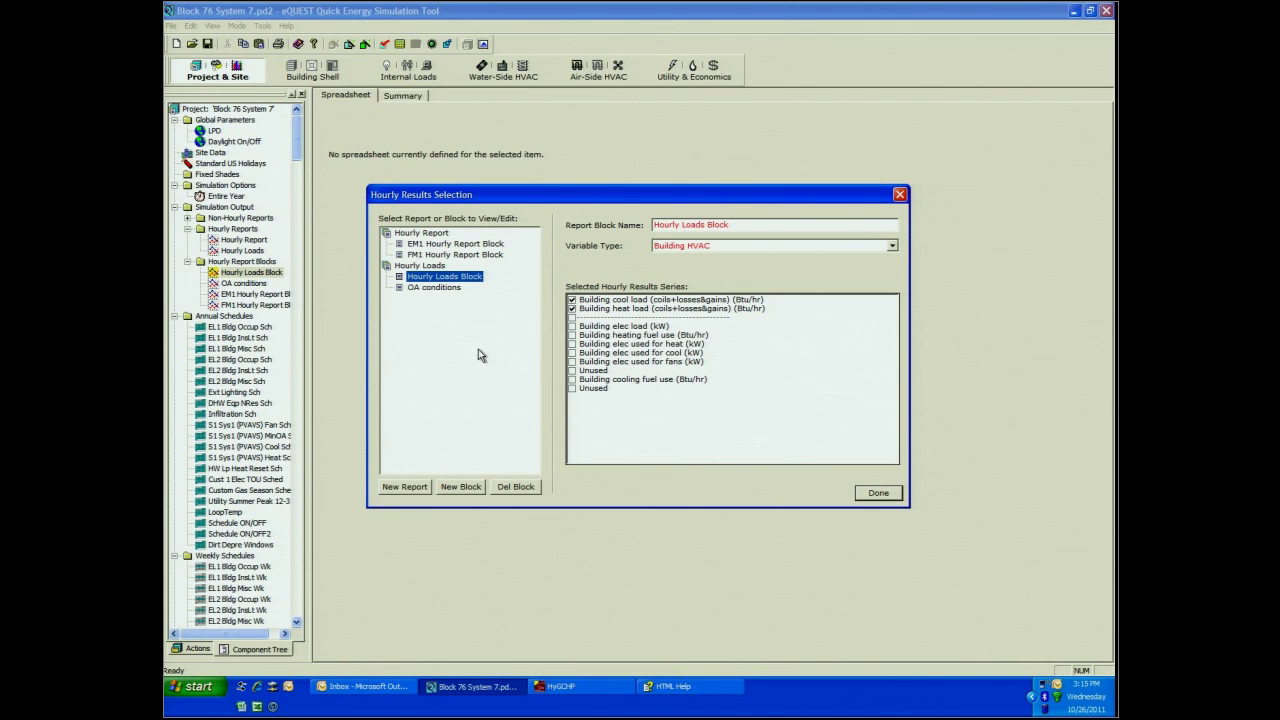
key(Down)
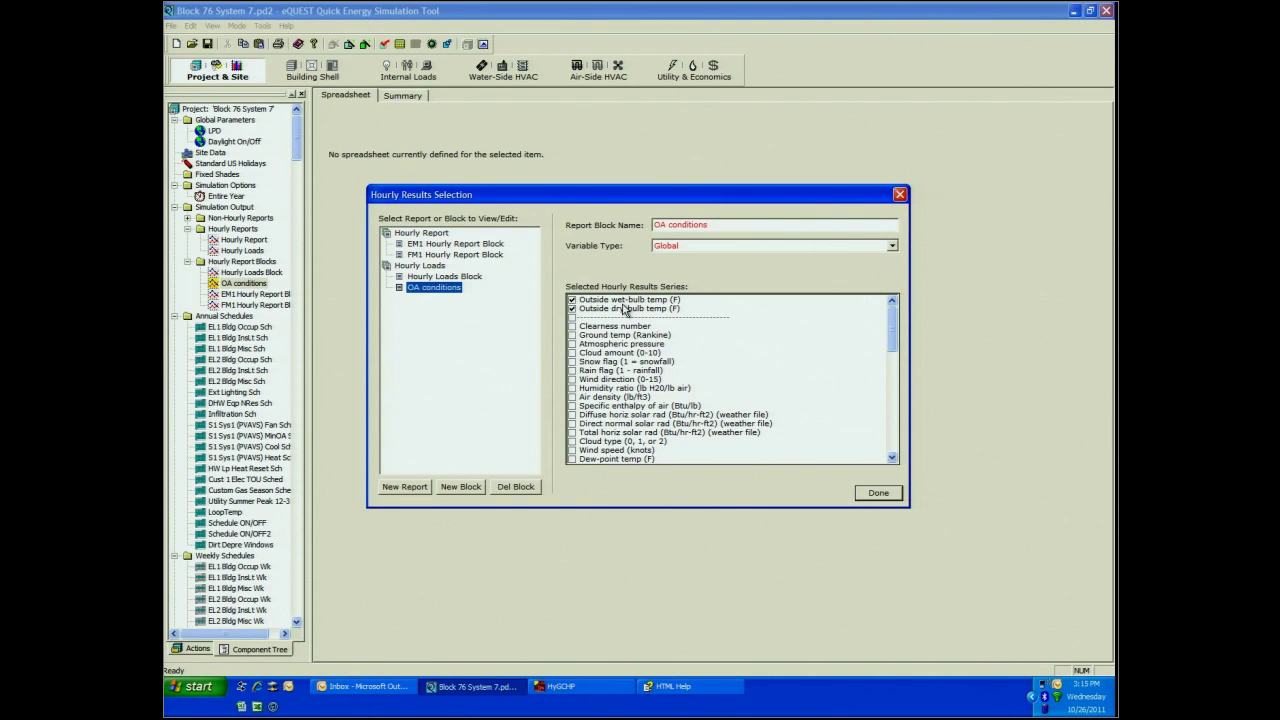
key(Return)
click(171, 25)
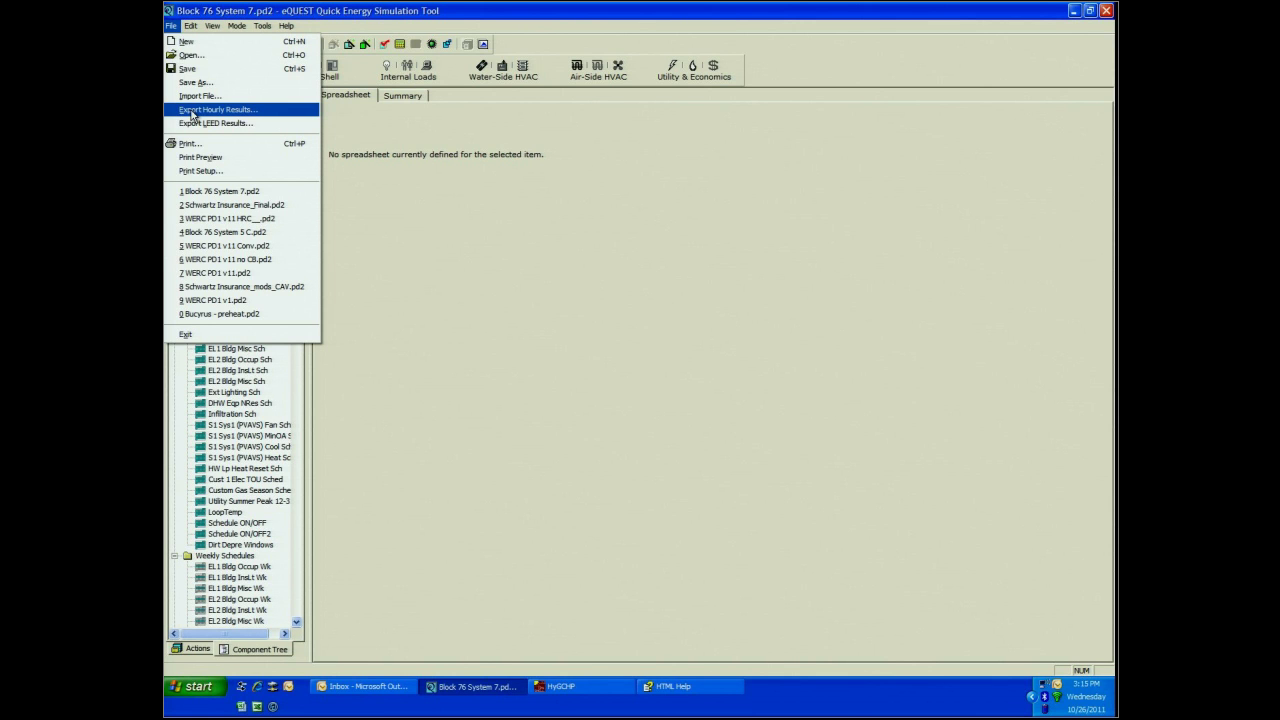
Step: Return to HyGCHP and read the help on the building loads file and its required data format
click(560, 686)
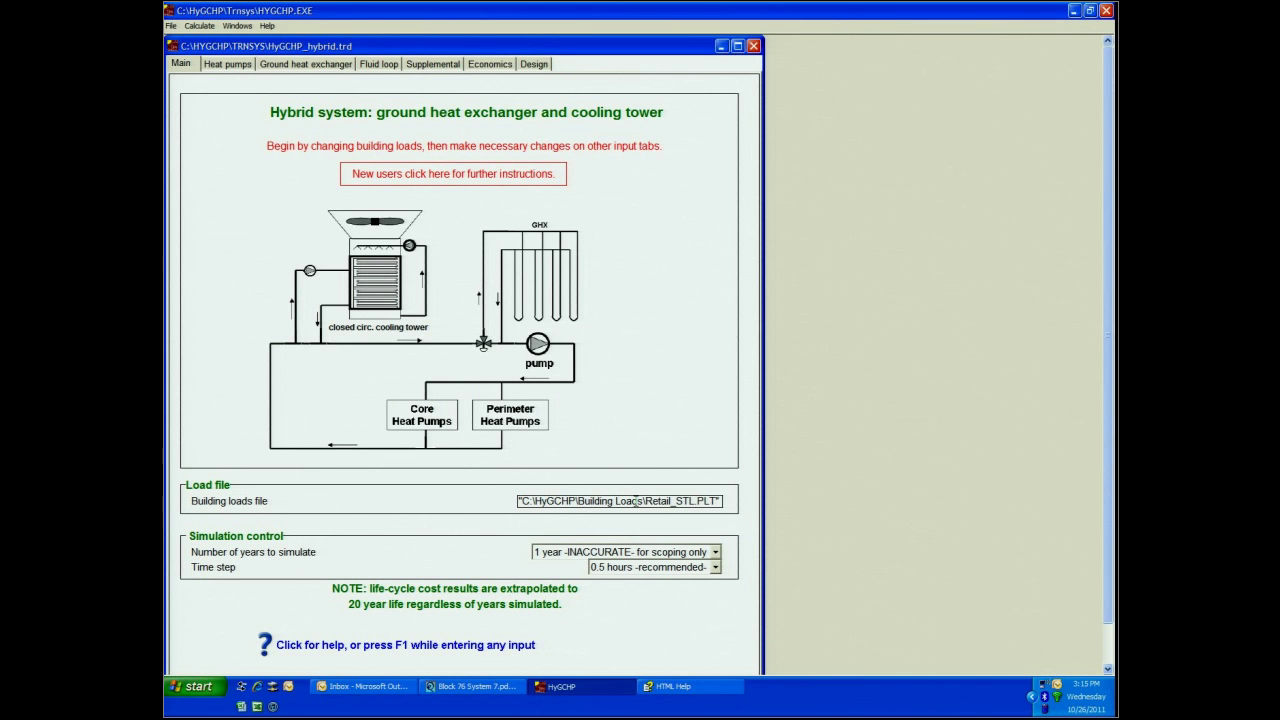
key(F1)
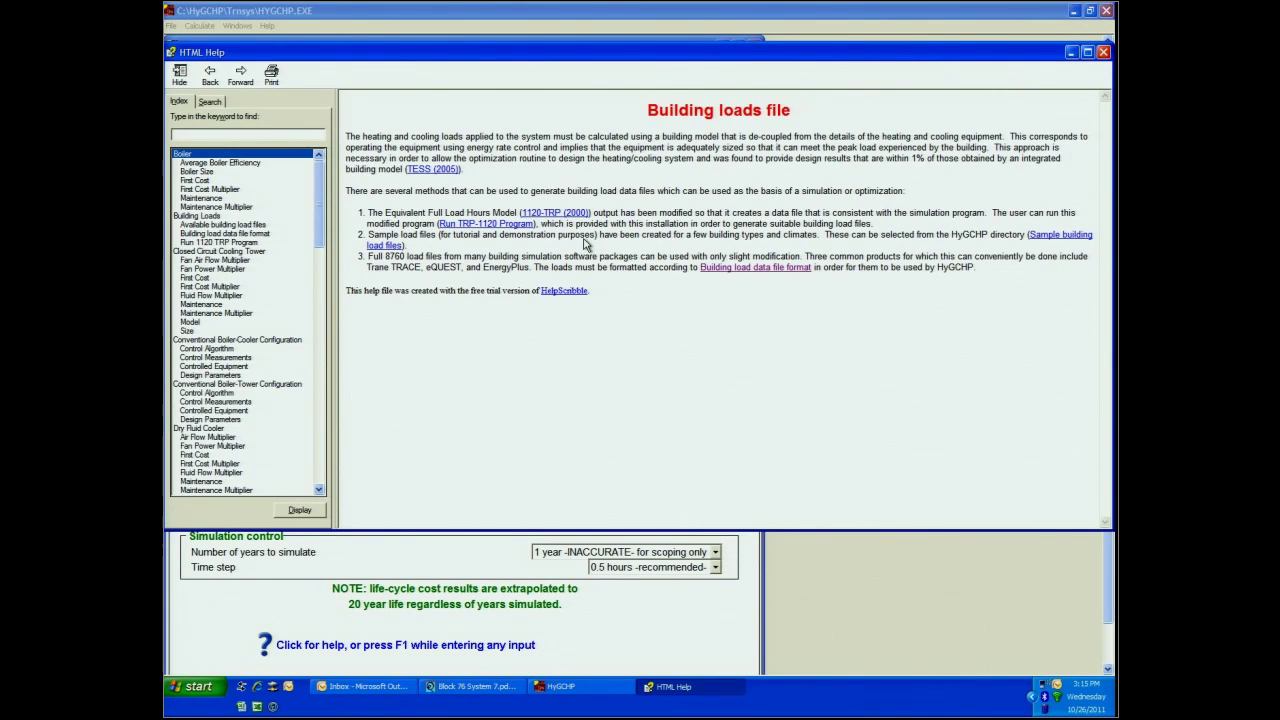
click(755, 267)
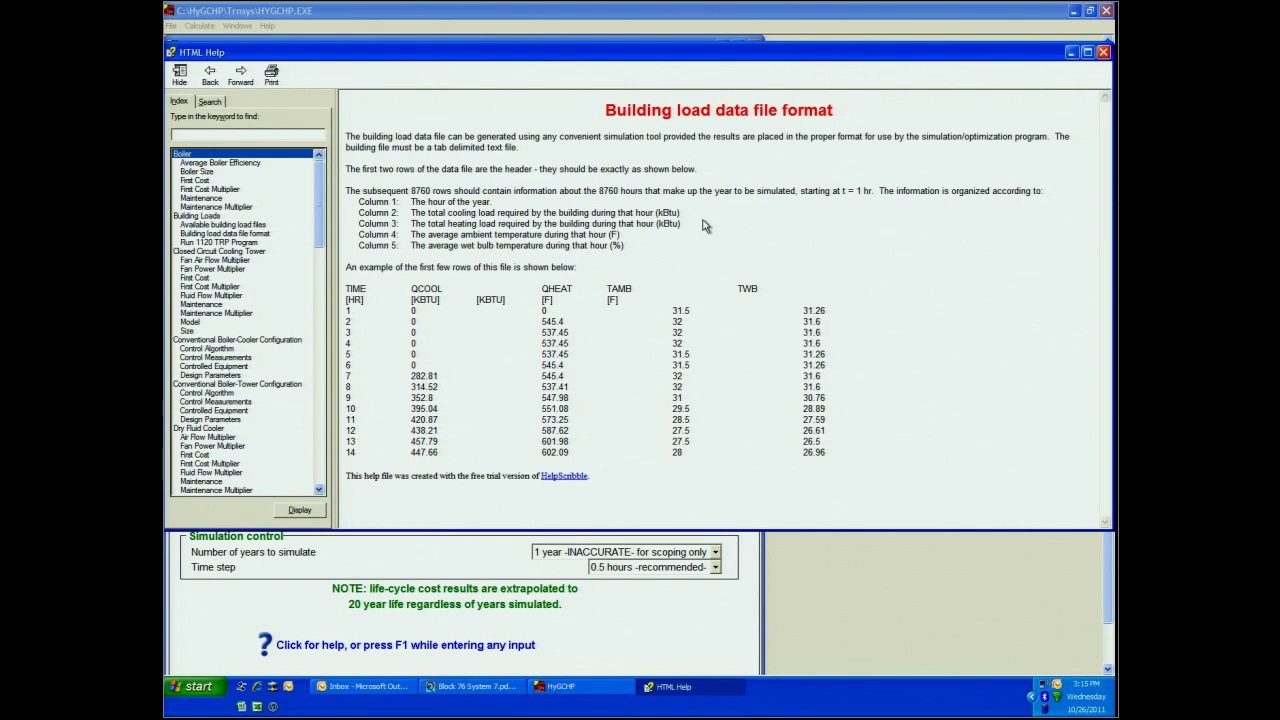
click(708, 592)
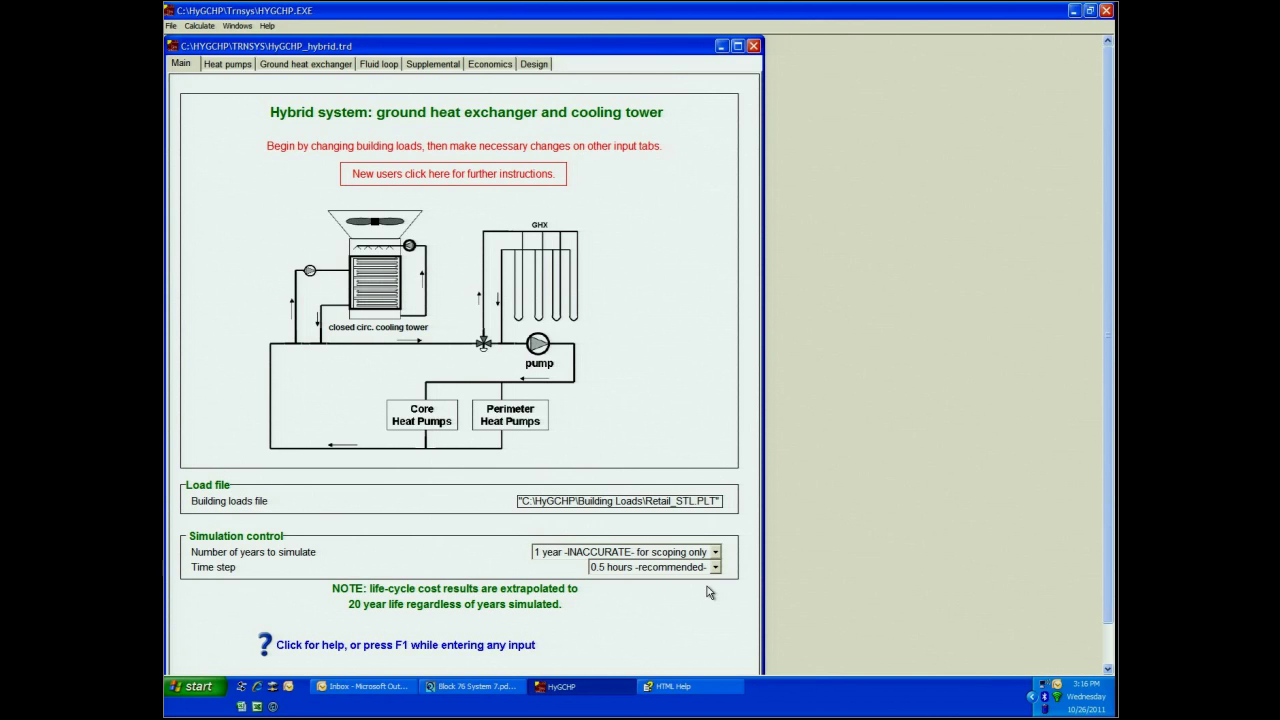
Step: Review the options for years to simulate and the heat pump, ground heat exchanger and fluid loop inputs
click(715, 552)
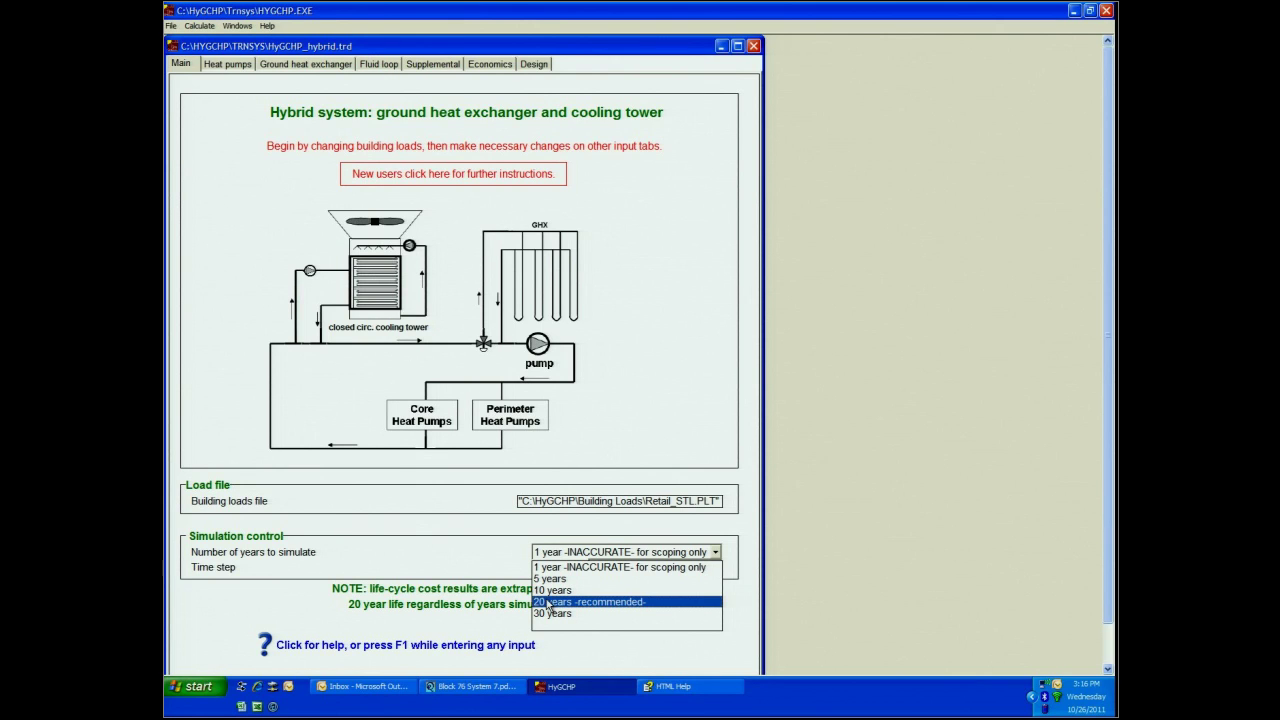
click(253, 105)
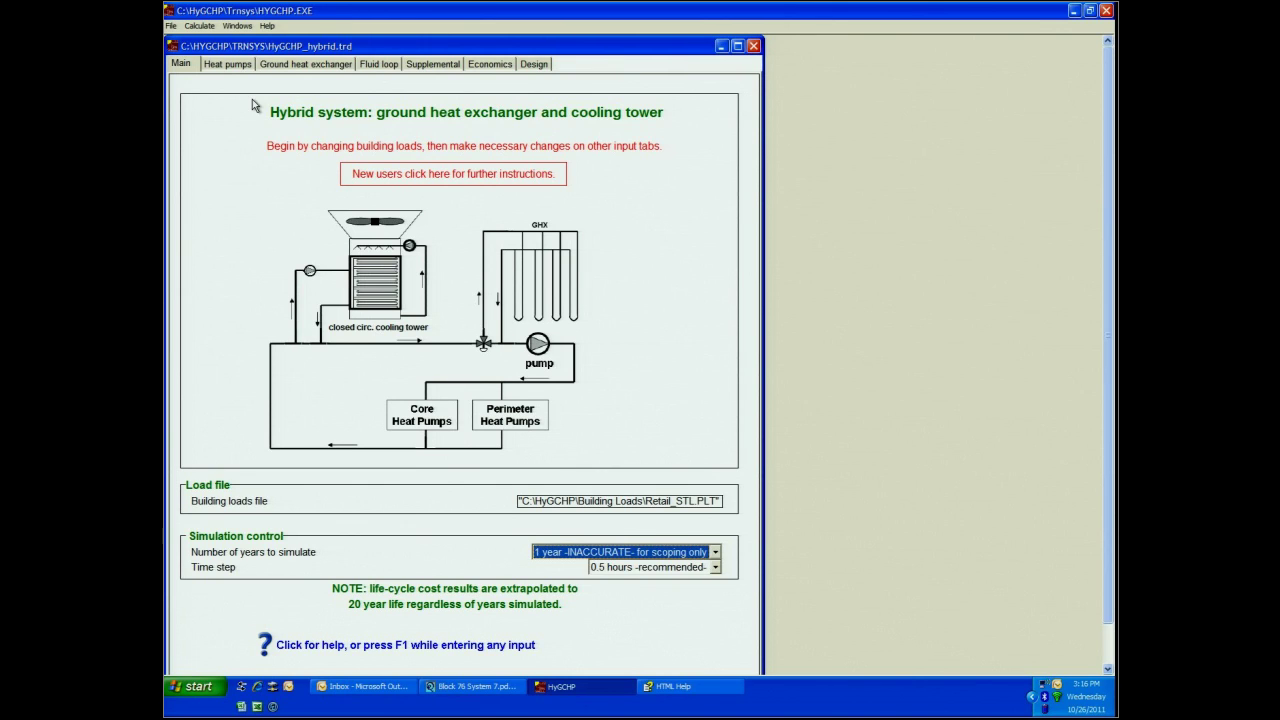
click(233, 65)
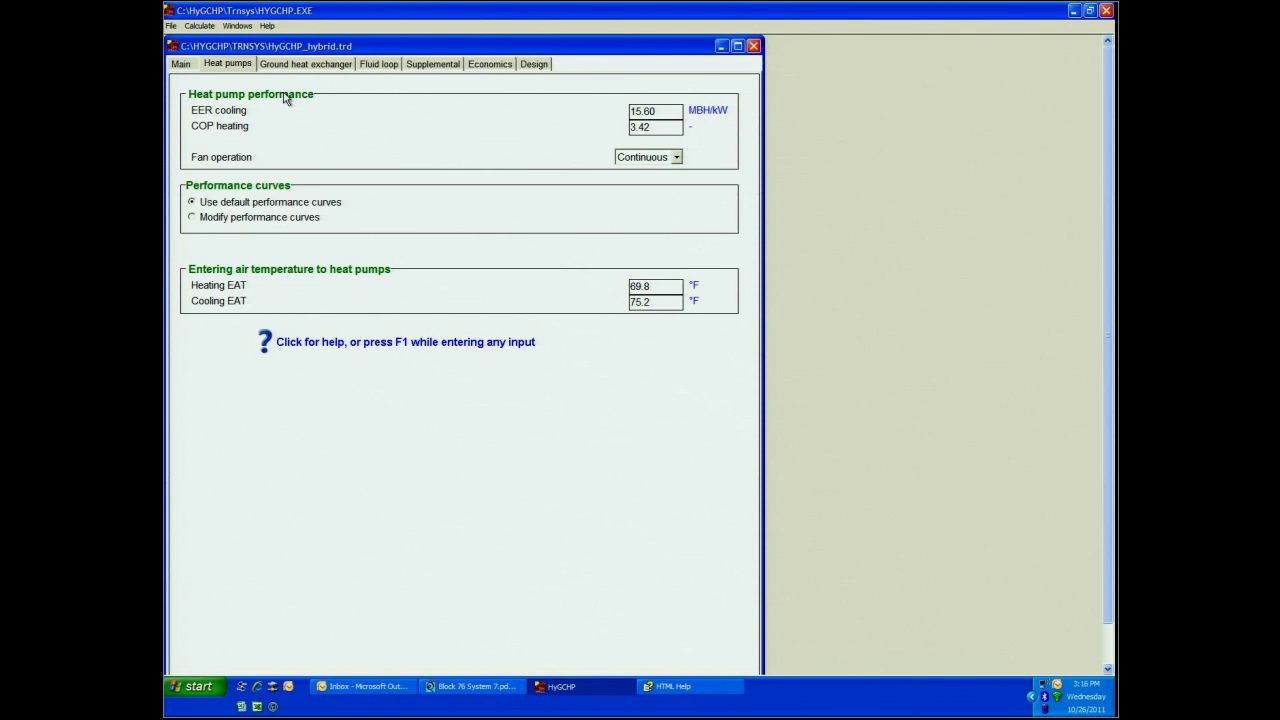
click(292, 65)
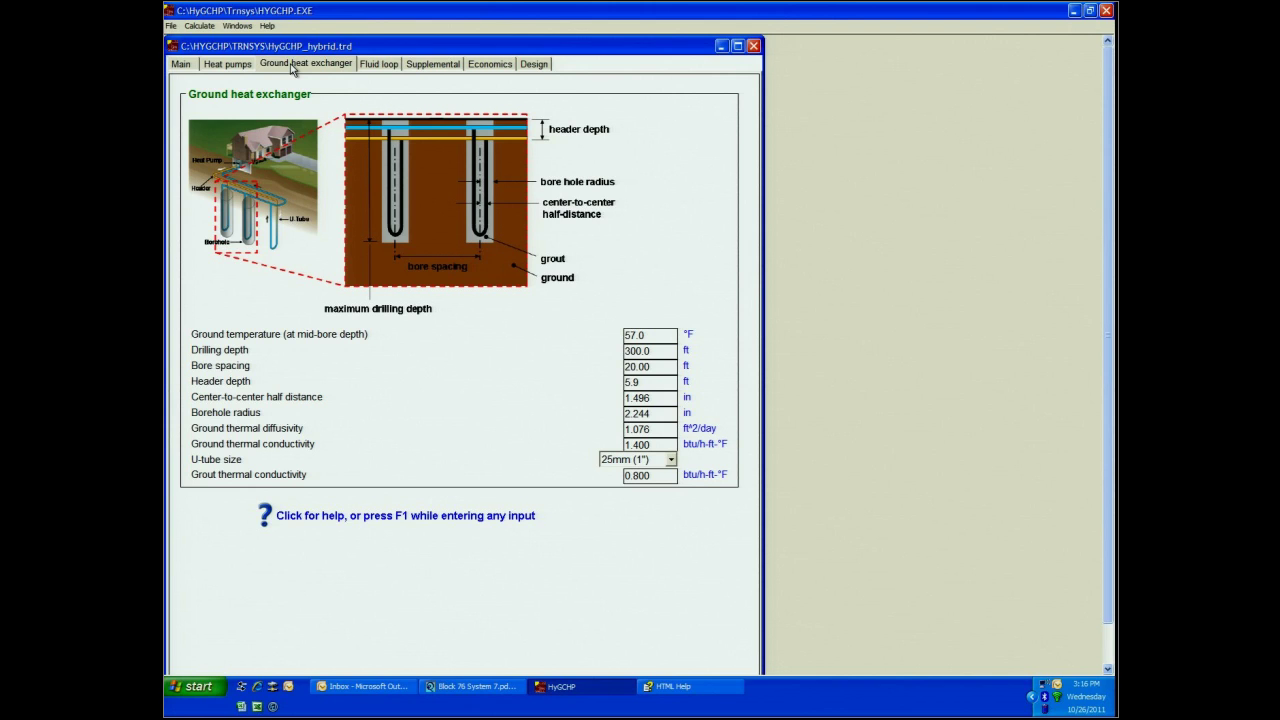
click(377, 66)
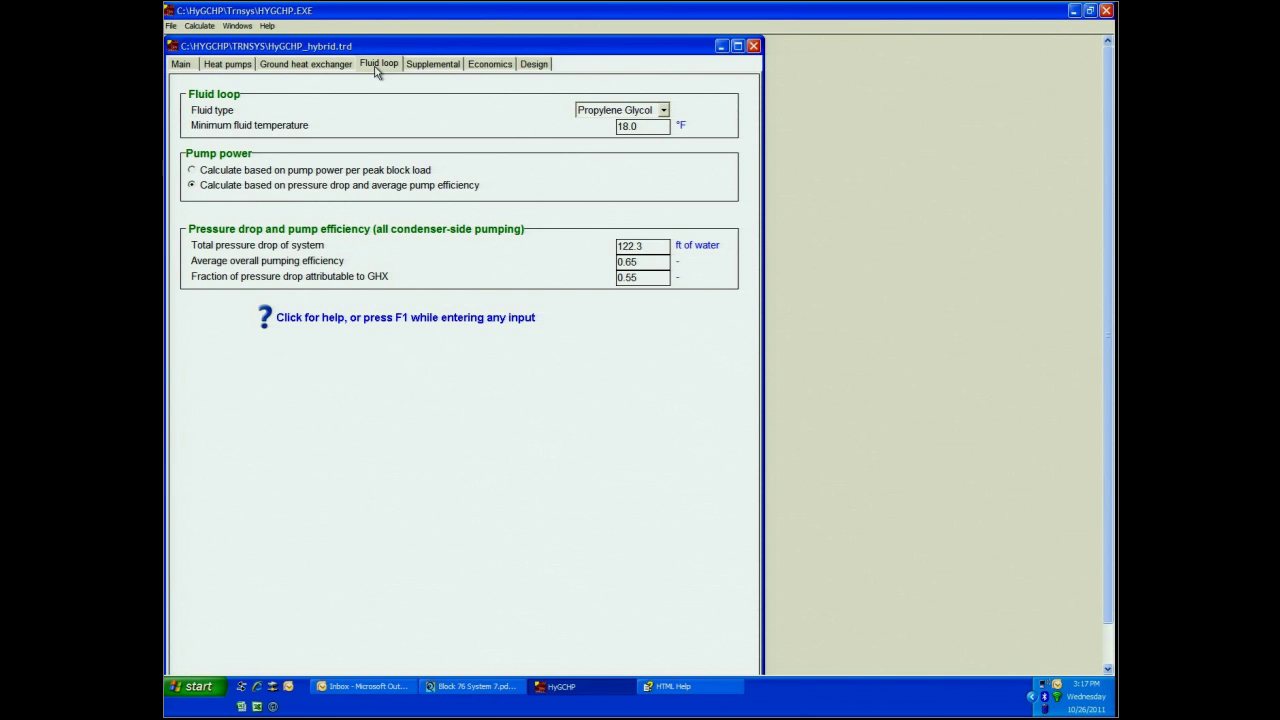
Step: Review the supplemental cooling tower inputs, including the fan power multiplier help, and the full list of economic parameters
click(429, 66)
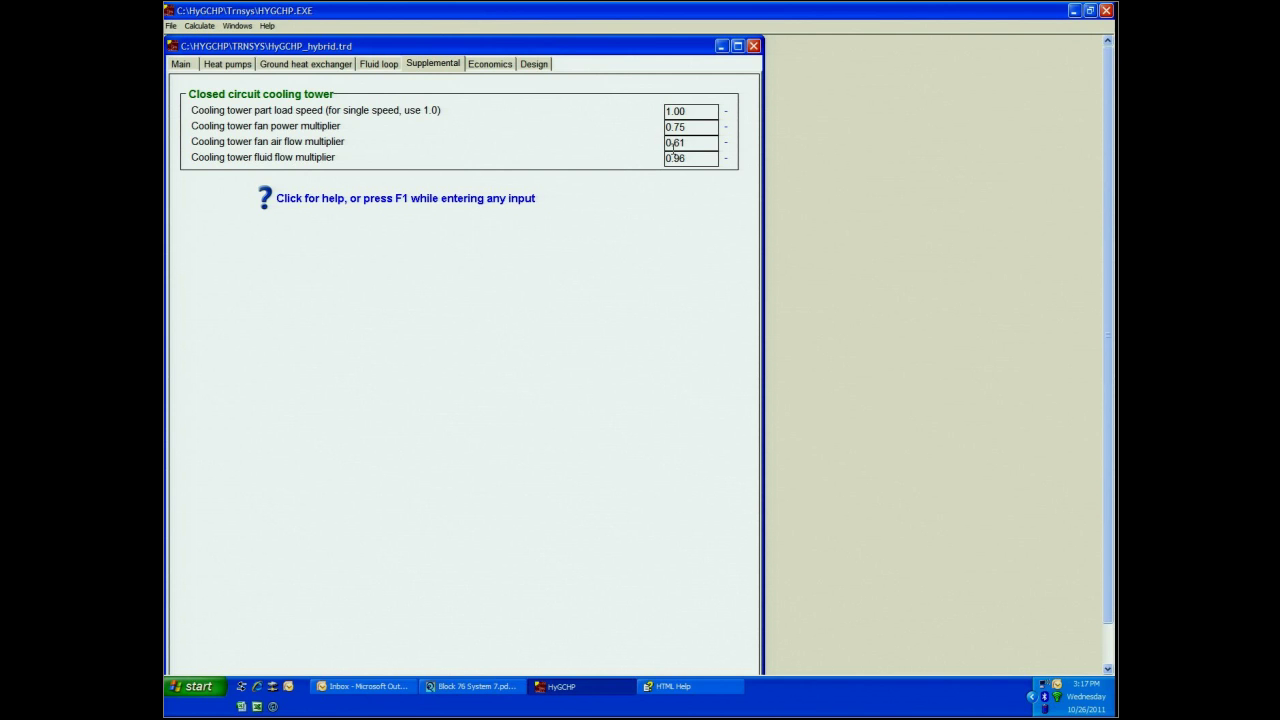
key(F1)
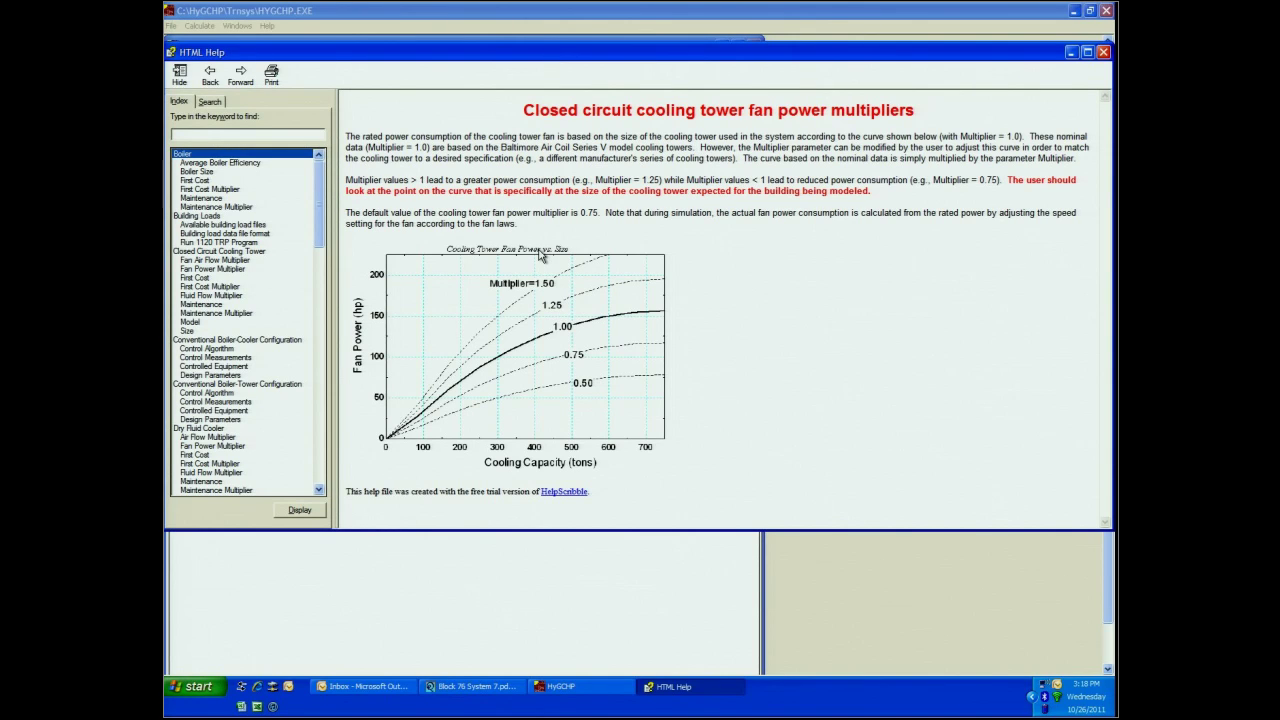
key(alt+Tab)
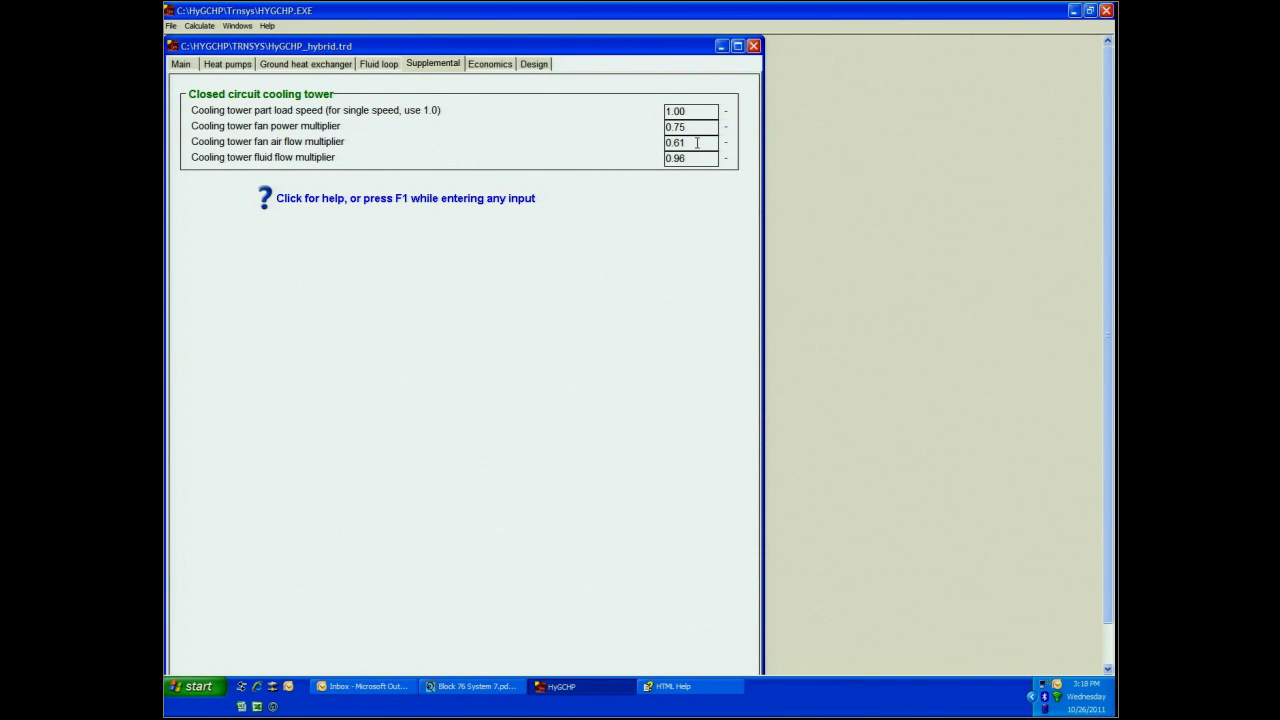
click(488, 65)
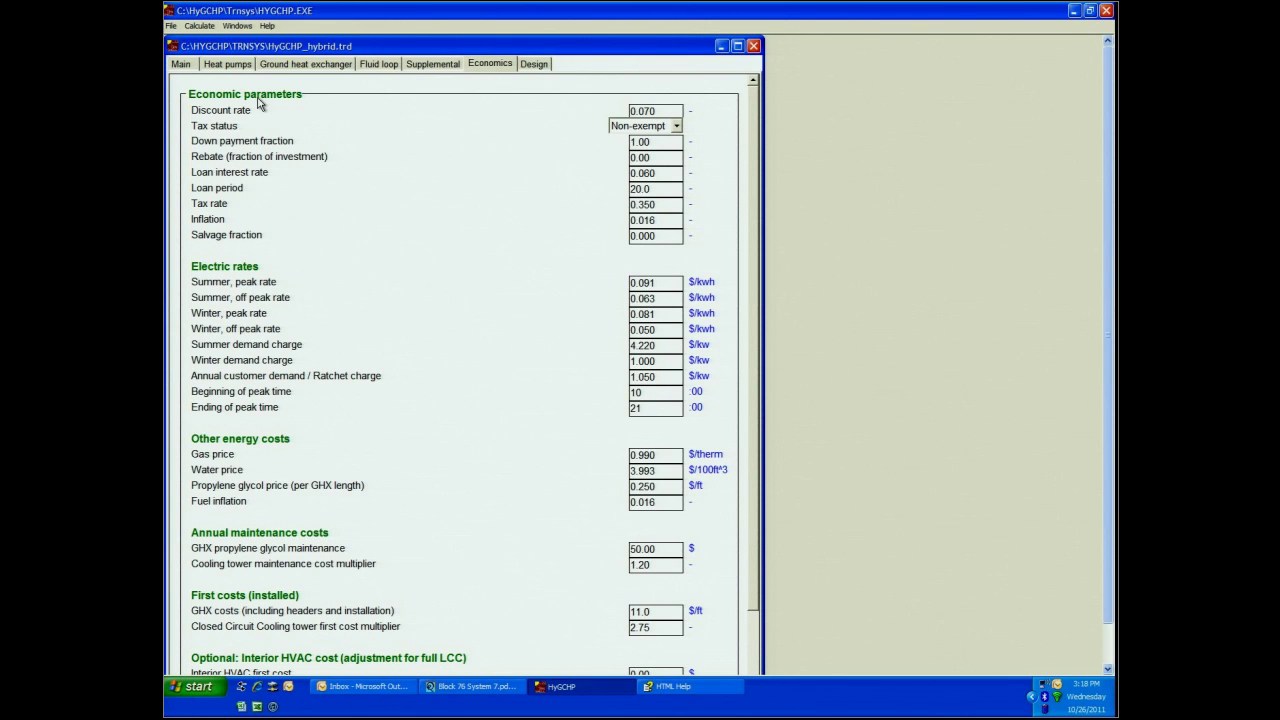
scroll(222, 366, down, 3)
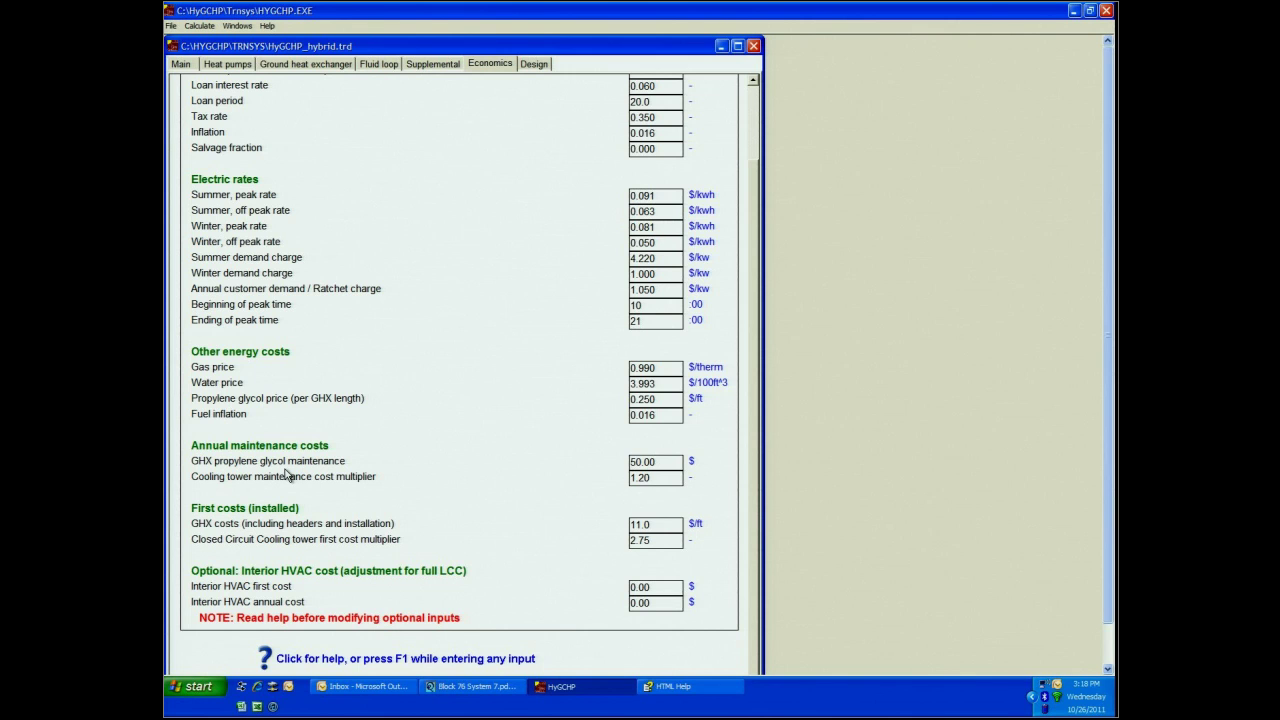
Step: Run a single simulation with the existing design inputs, check the setpoint definitions, and continue to the case results
click(536, 64)
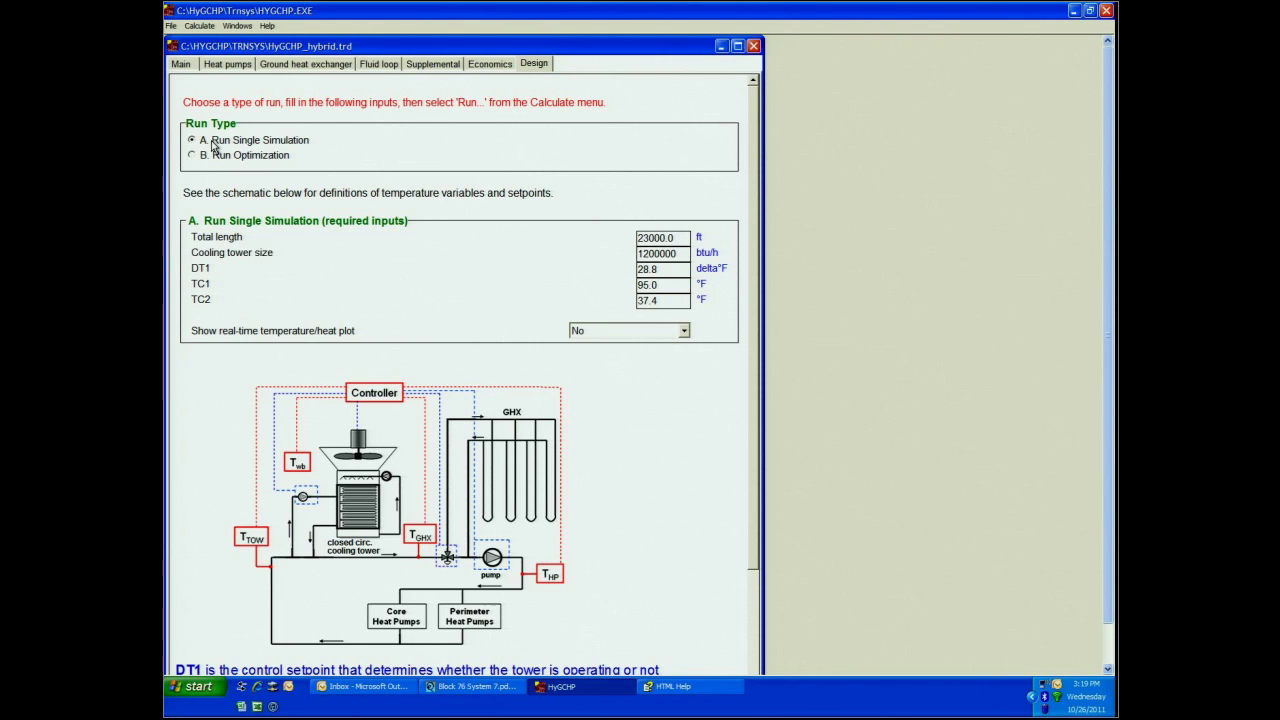
click(199, 25)
click(208, 42)
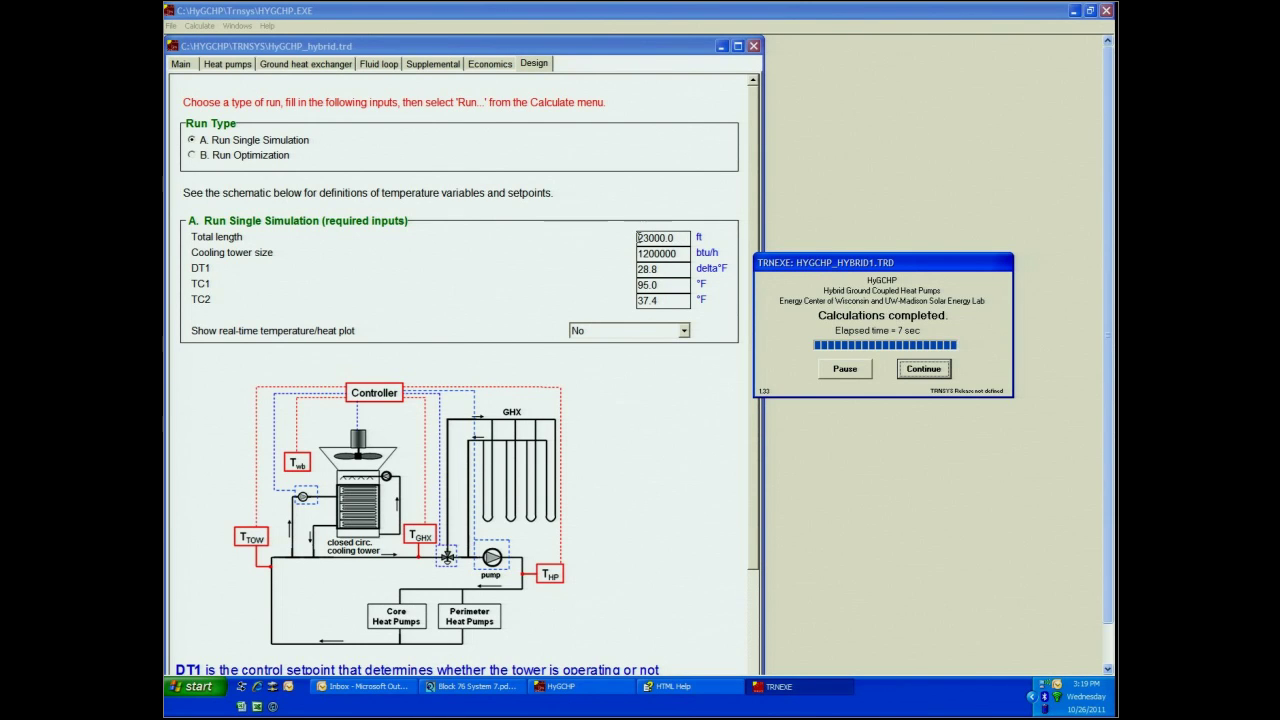
click(642, 269)
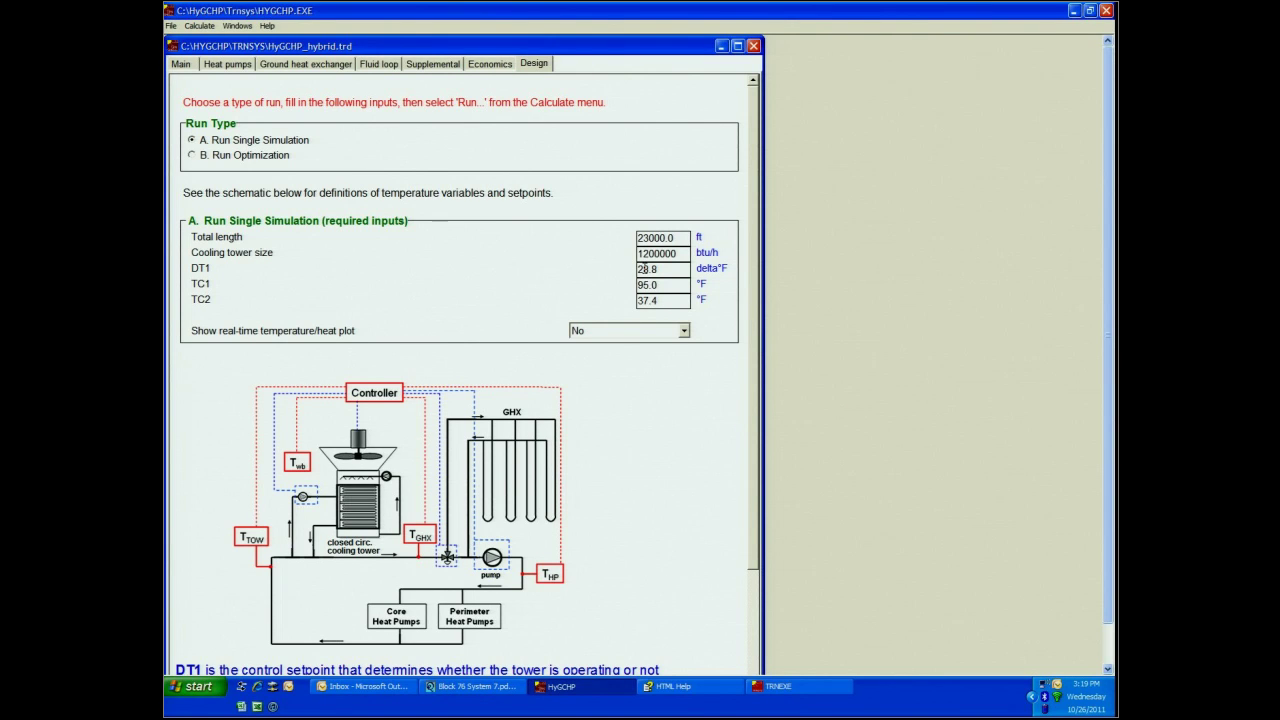
scroll(1080, 374, down, 1)
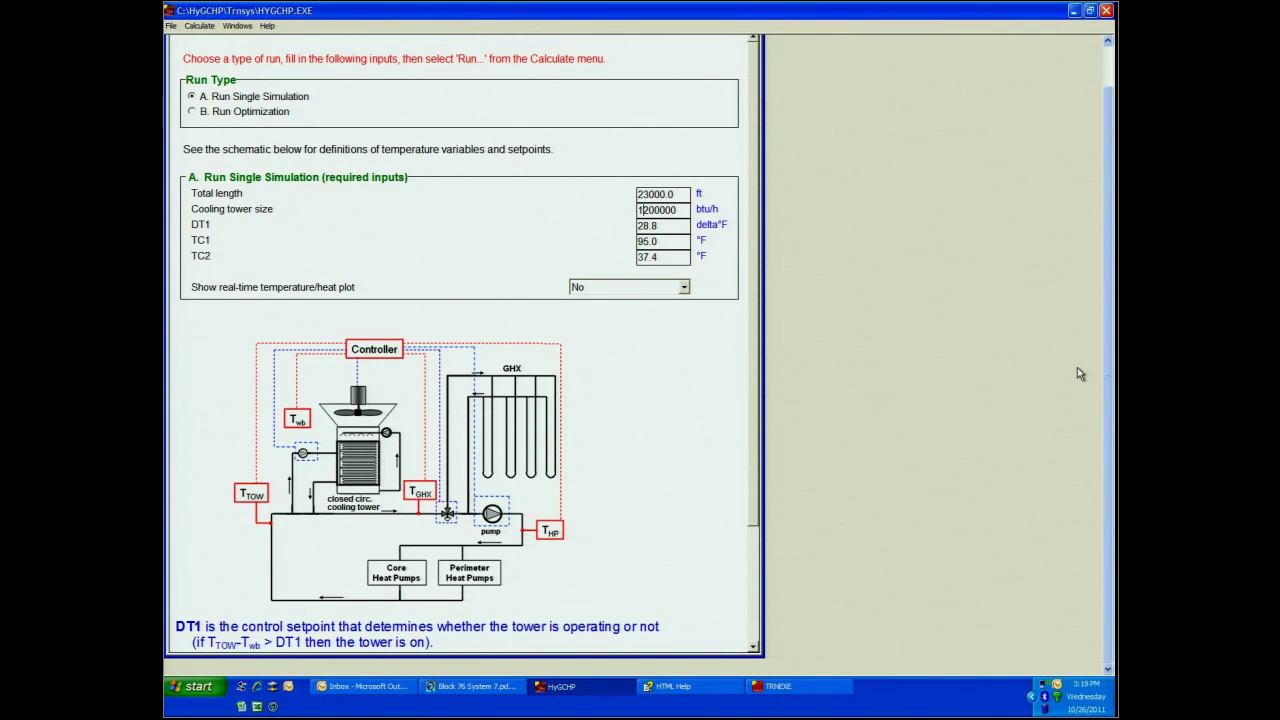
scroll(1079, 373, down, 1)
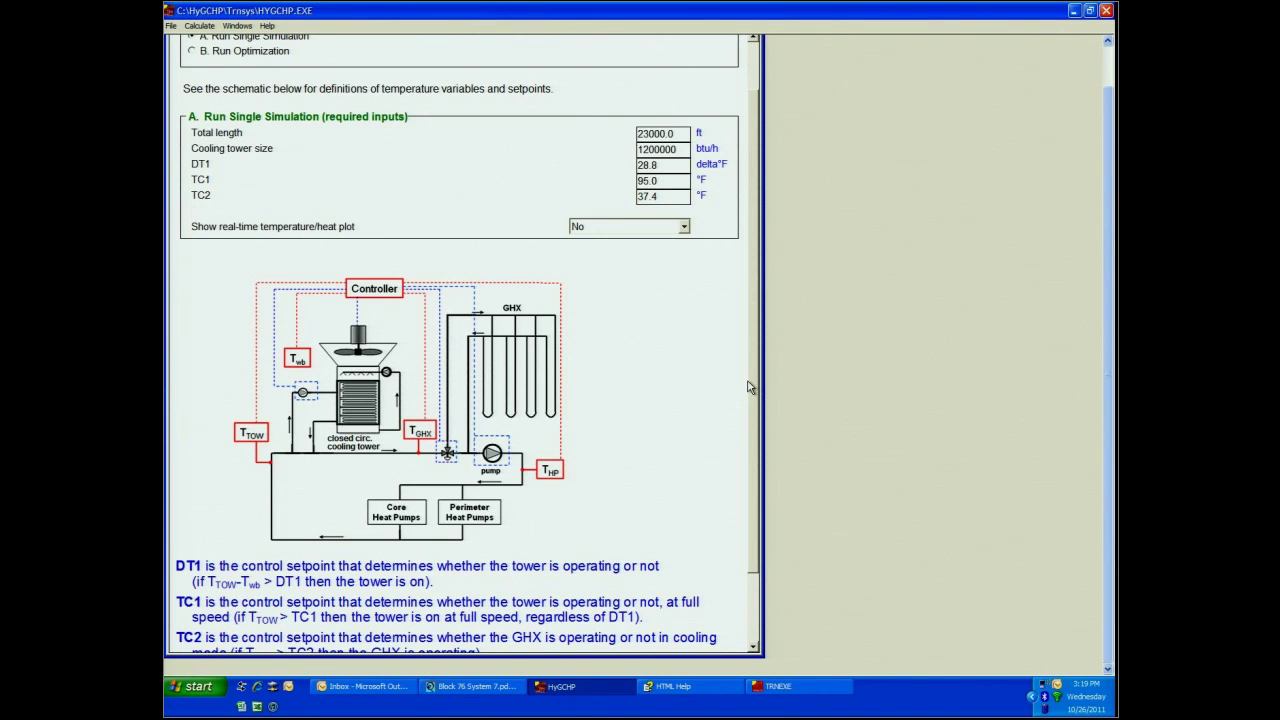
scroll(750, 387, up, 1)
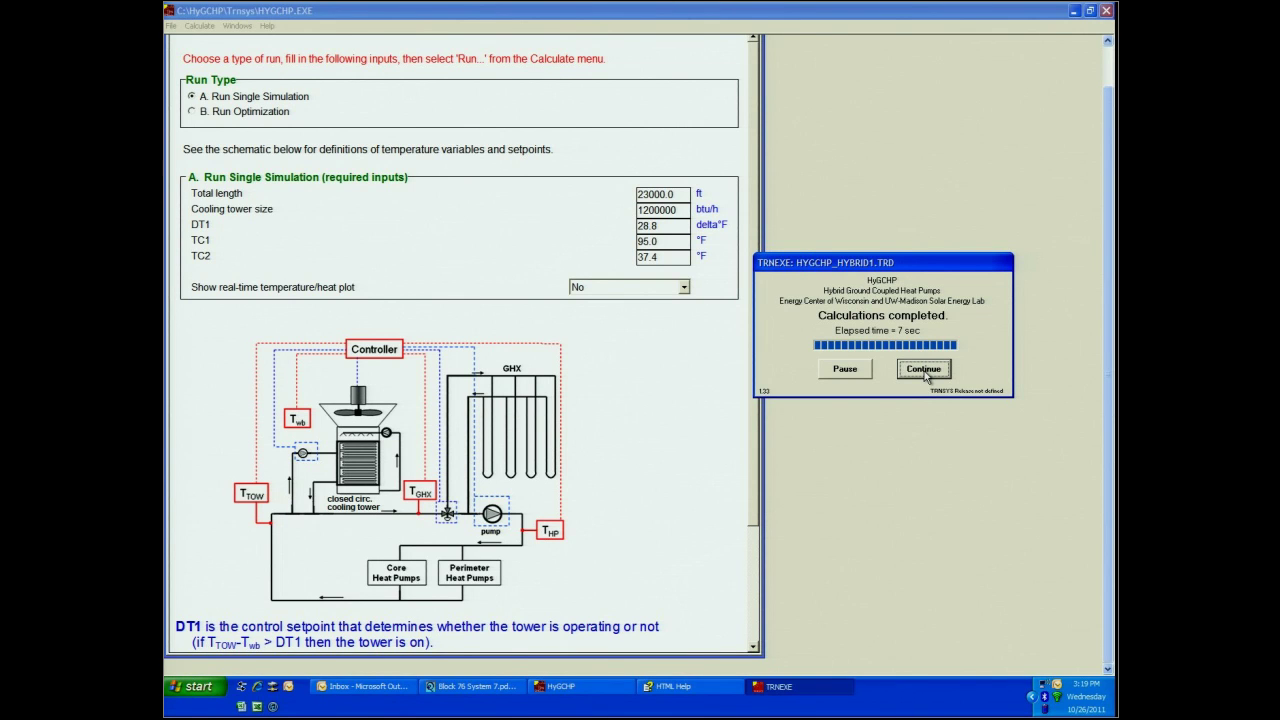
click(923, 369)
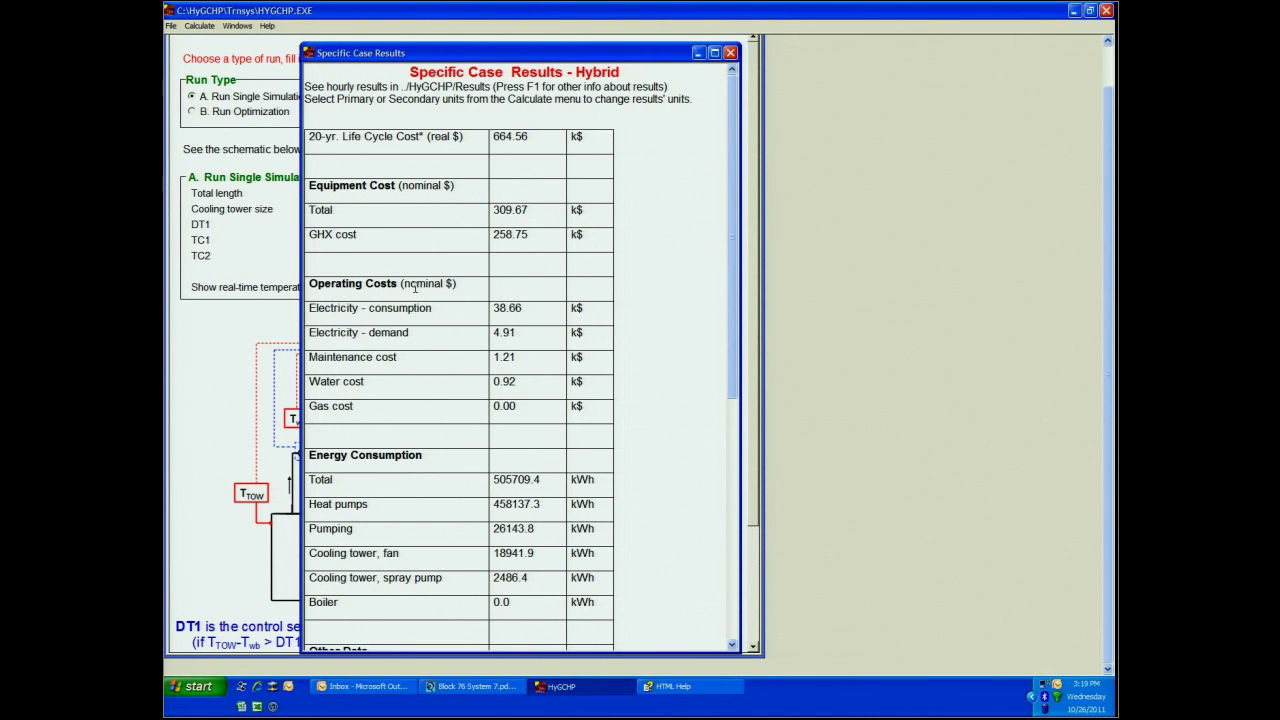
Step: Examine the hybrid case results, including energy consumption and design parameters, and highlight the 20-year life cycle cost row
scroll(464, 405, down, 4)
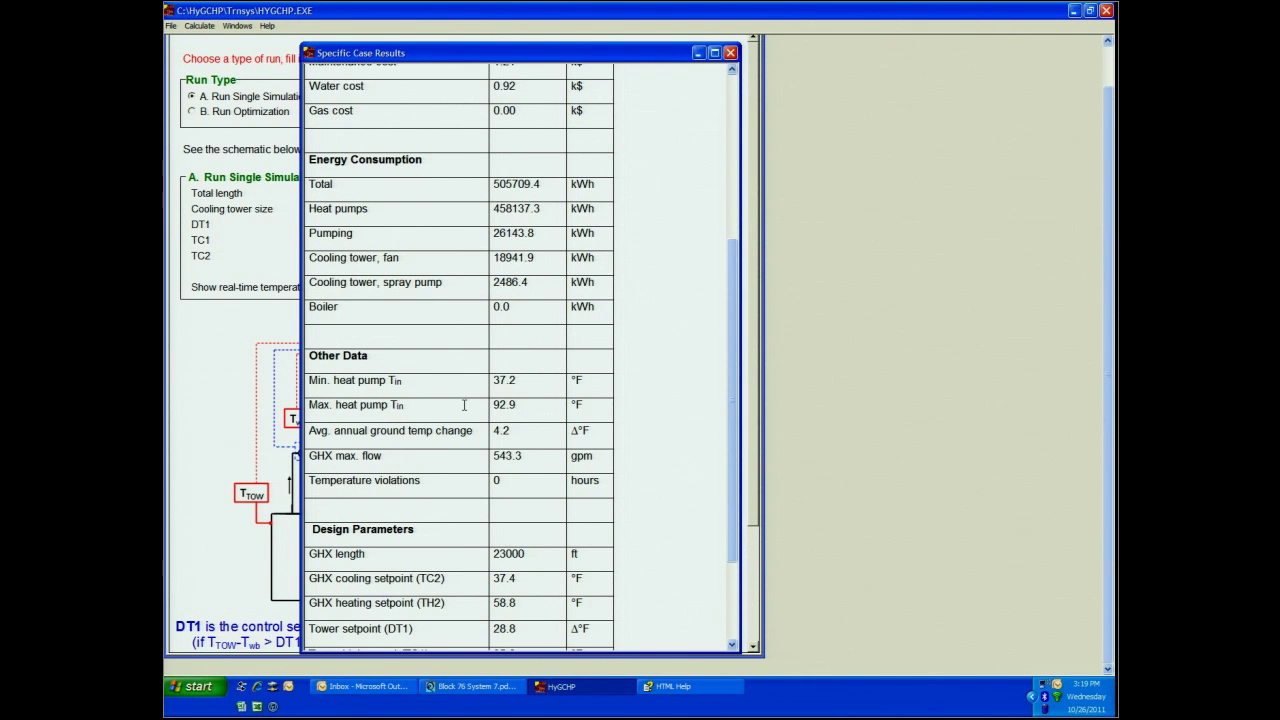
scroll(464, 405, up, 4)
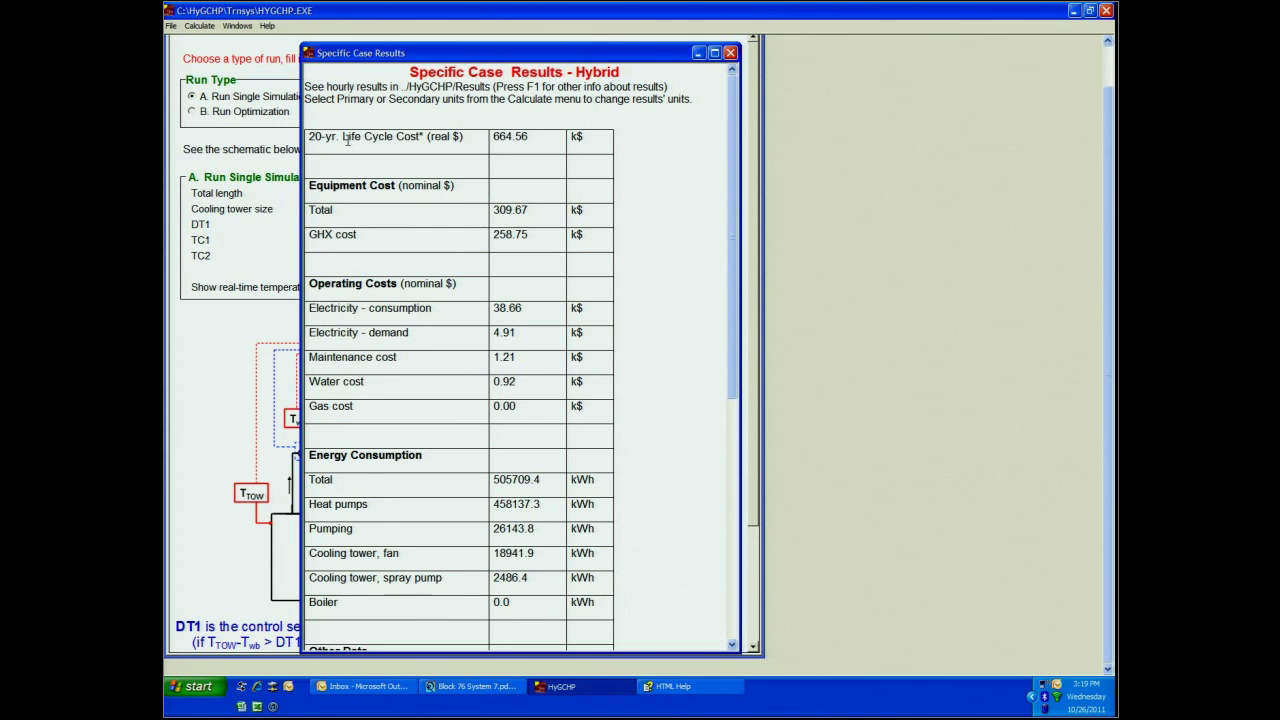
drag(347, 140, 622, 150)
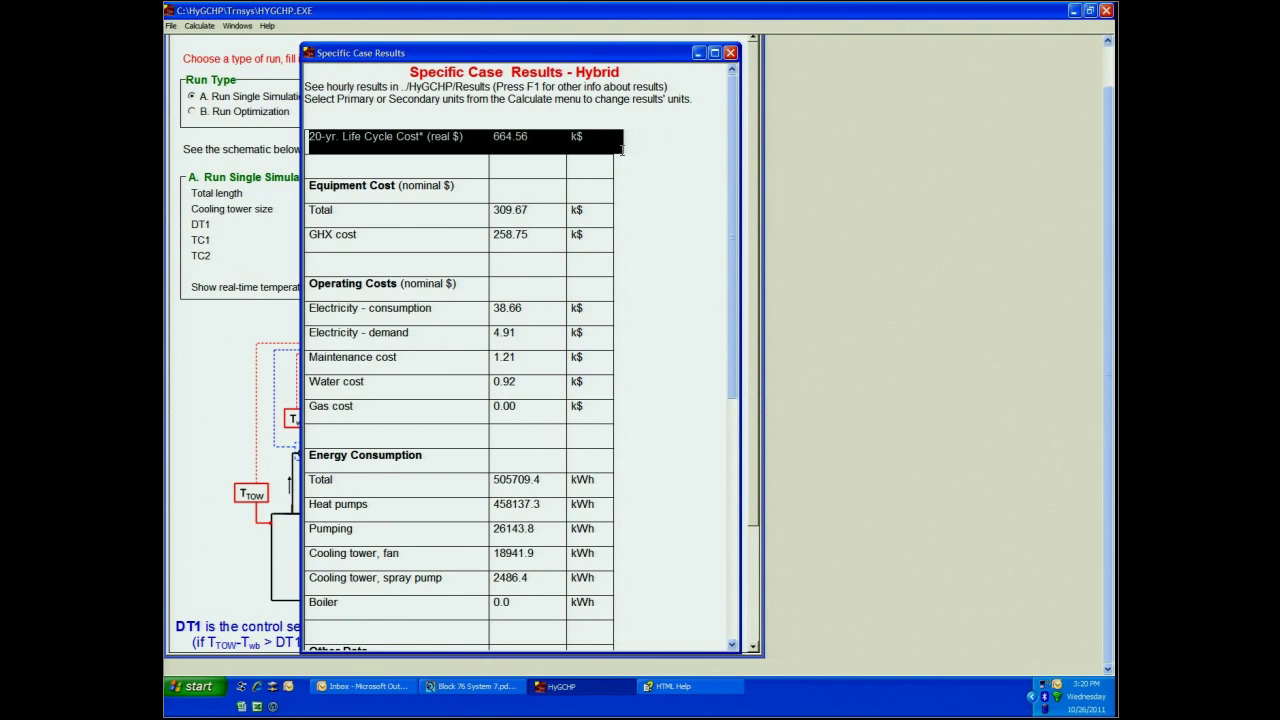
click(622, 150)
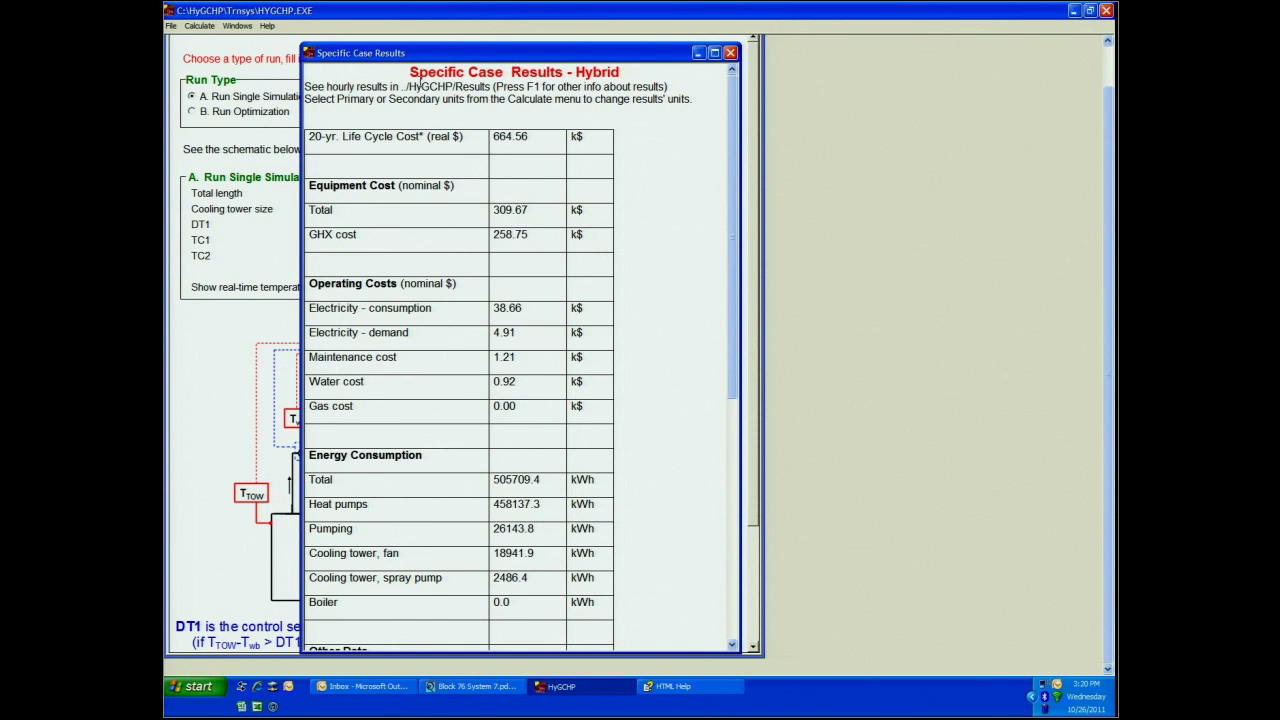
Step: Close the case results and switch the run type to Run Optimization
key(Escape)
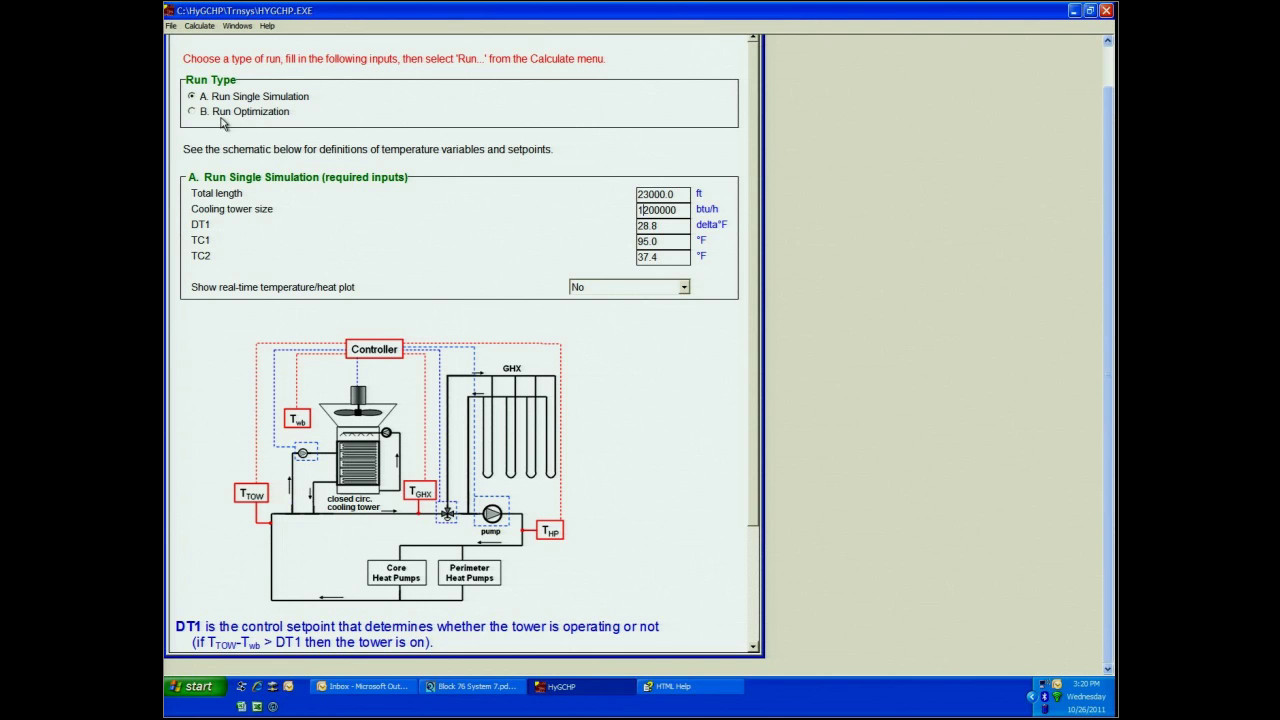
click(196, 117)
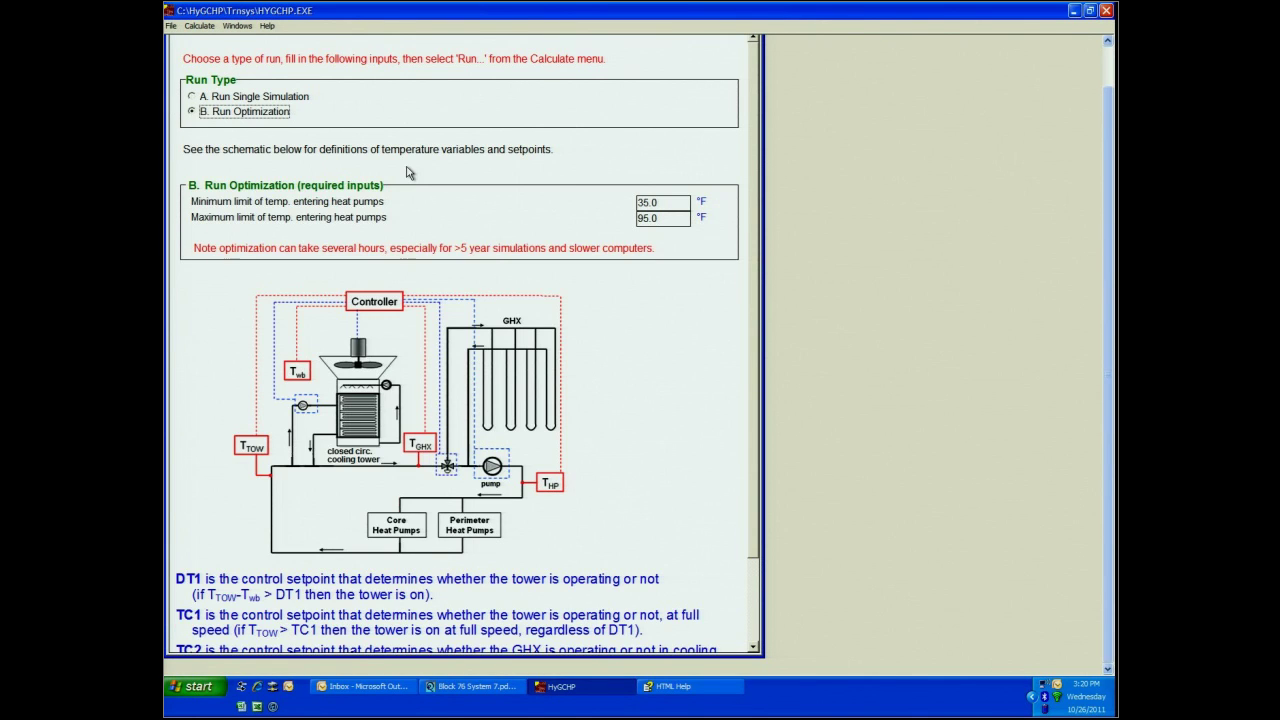